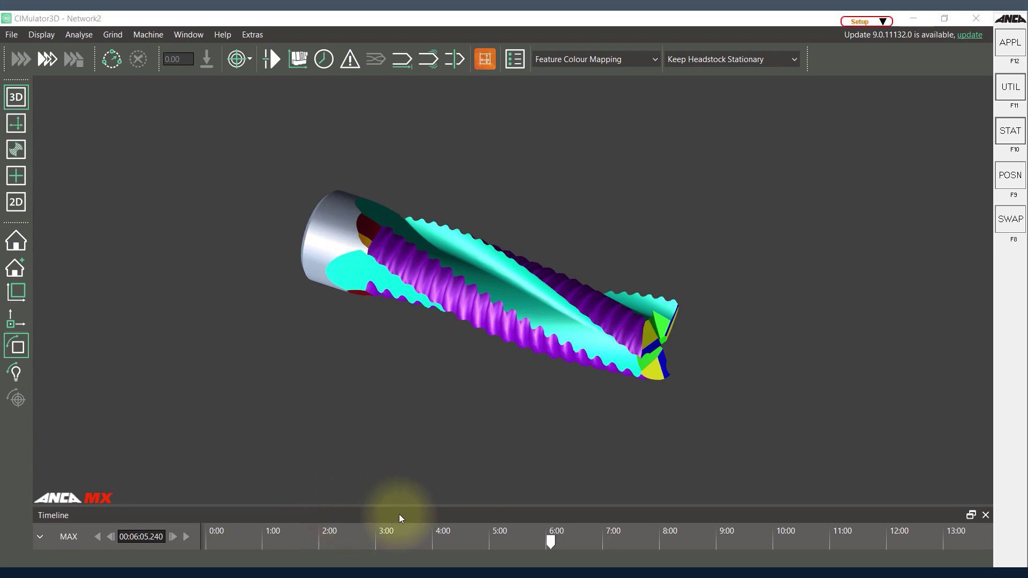
Hide and restore the timeline panel, then undock it as a repositioned floating window.
{"action": "scroll", "coordinate": [361, 513], "scroll_direction": "up", "scroll_amount": 2}
{"action": "right_click", "coordinate": [361, 514]}
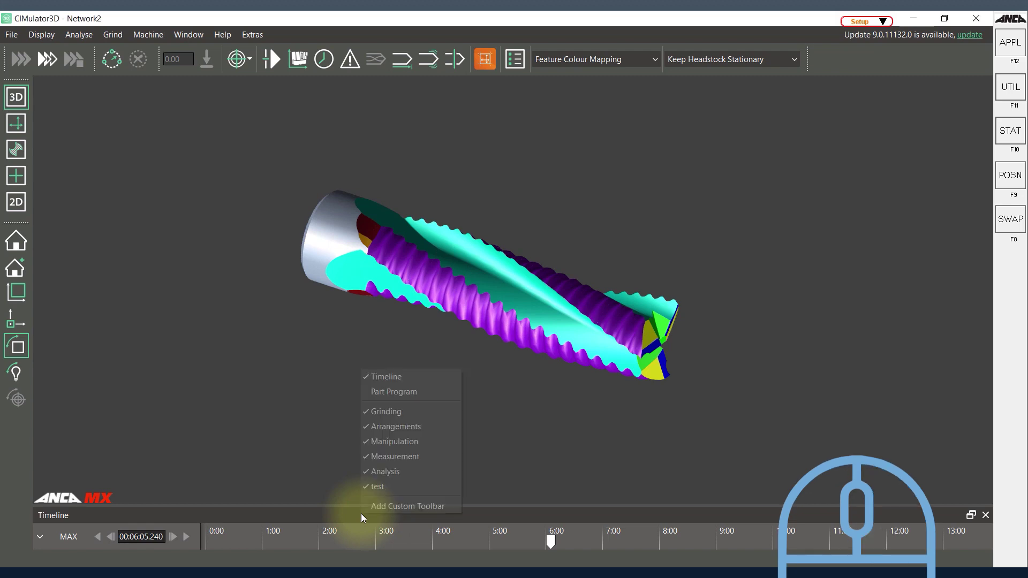
{"action": "left_click", "coordinate": [377, 377]}
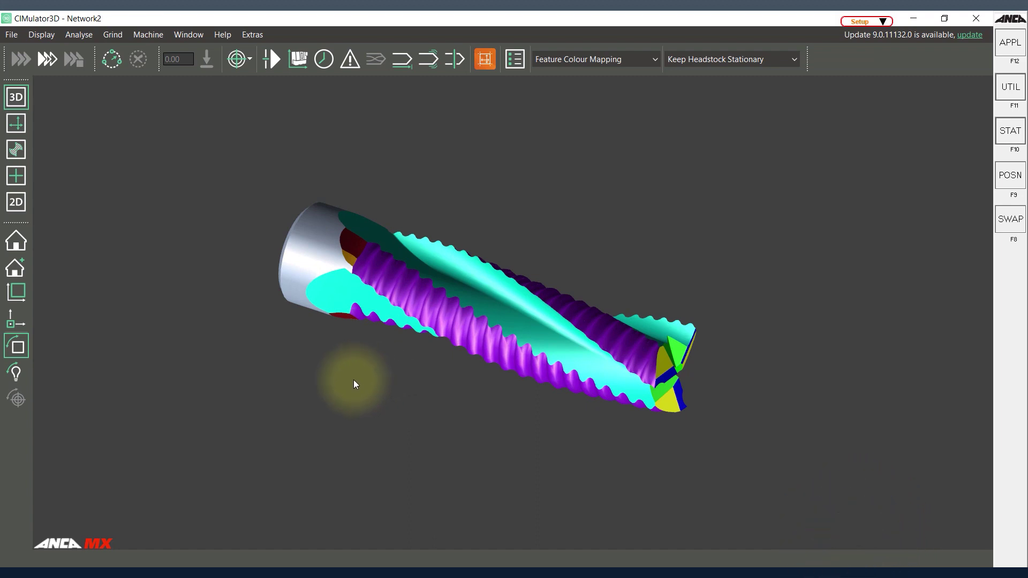
{"action": "right_click", "coordinate": [14, 433]}
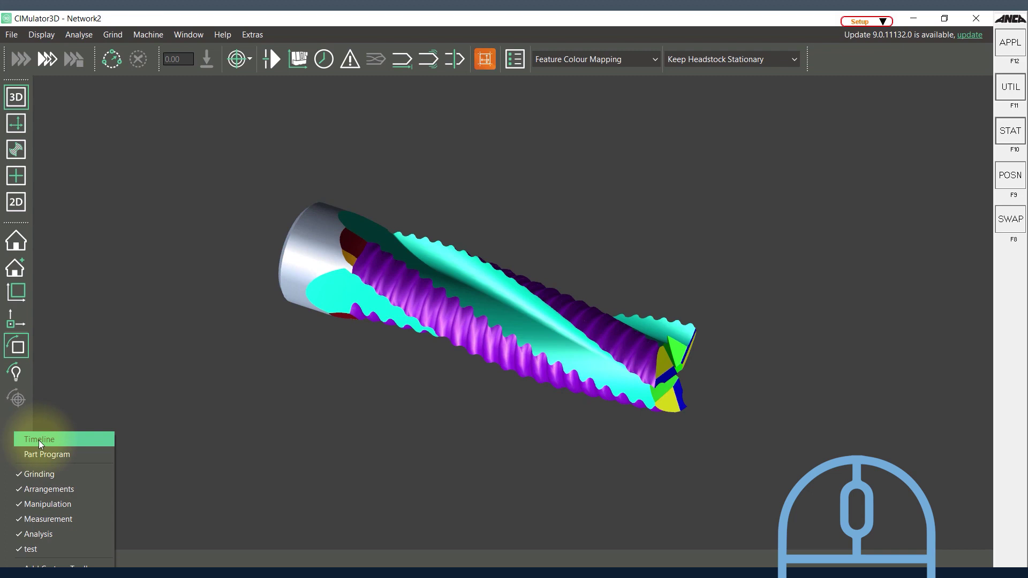
{"action": "left_click", "coordinate": [39, 440]}
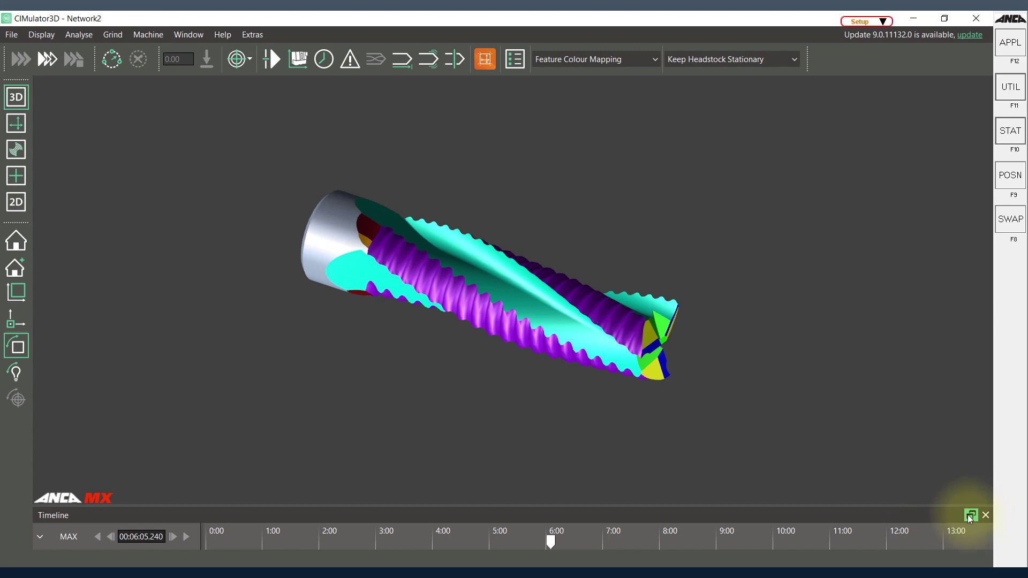
{"action": "double_click", "coordinate": [913, 513]}
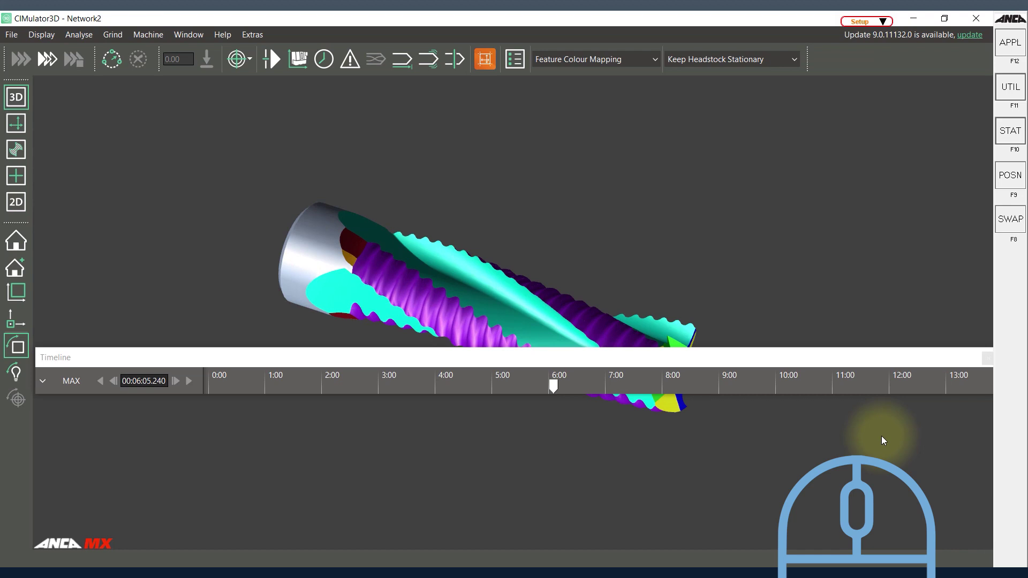
{"action": "mouse_move", "coordinate": [801, 362]}
{"action": "left_mouse_down"}
{"action": "mouse_move", "coordinate": [761, 401]}
{"action": "mouse_move", "coordinate": [794, 395]}
{"action": "mouse_move", "coordinate": [452, 306]}
{"action": "mouse_move", "coordinate": [254, 289]}
{"action": "mouse_move", "coordinate": [551, 321]}
{"action": "mouse_move", "coordinate": [702, 361]}
{"action": "mouse_move", "coordinate": [812, 450]}
{"action": "mouse_move", "coordinate": [764, 451]}
{"action": "left_mouse_up"}
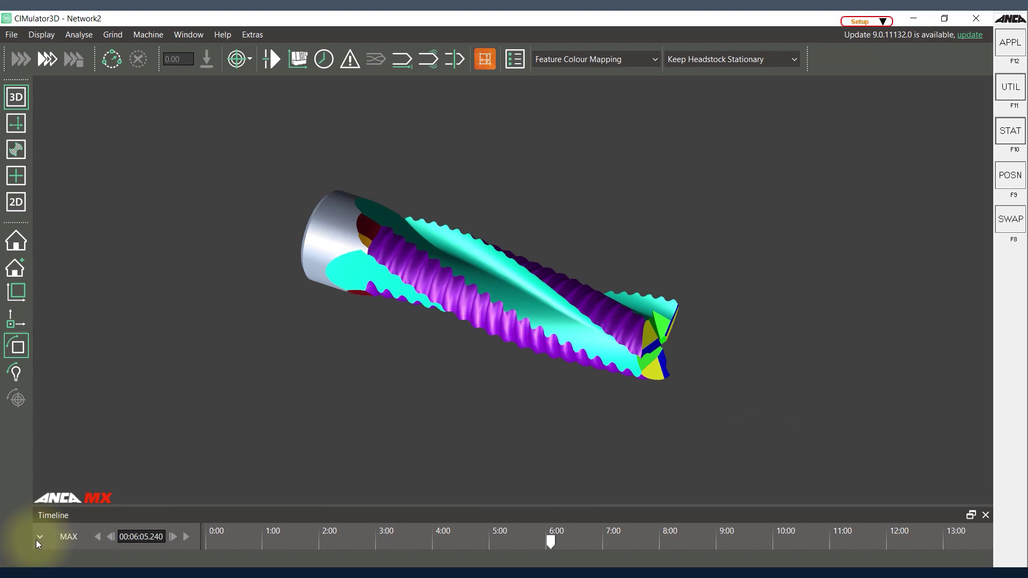
Add the Collisions, Feature and Q (MRR) rows to the timeline.
{"action": "left_click", "coordinate": [68, 537]}
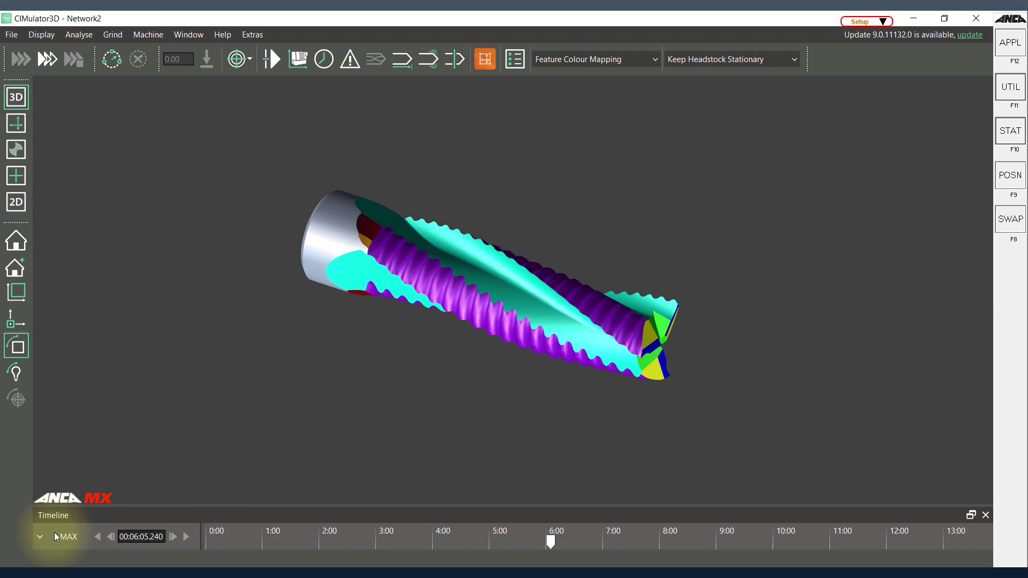
{"action": "right_click", "coordinate": [89, 544]}
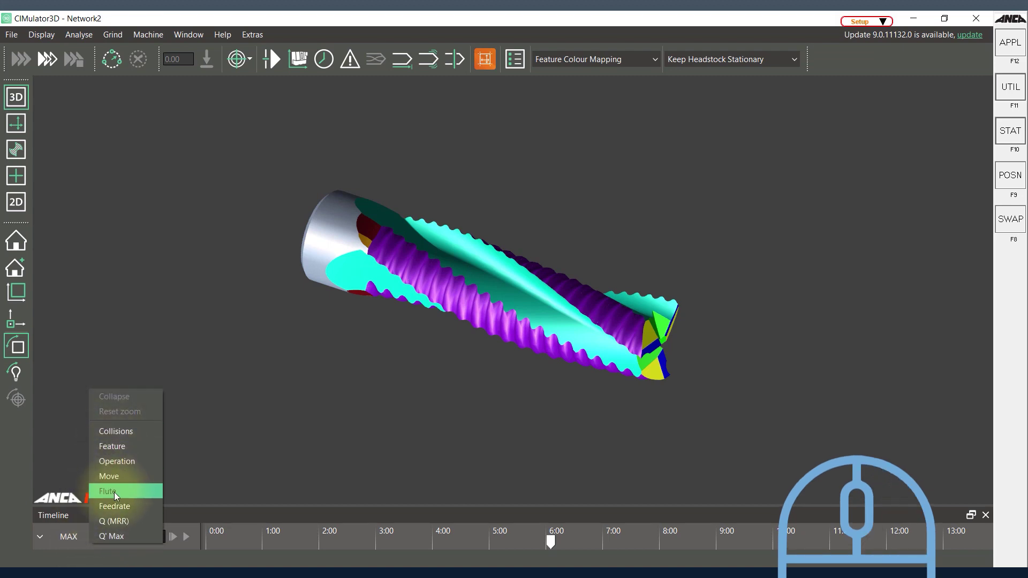
{"action": "left_click", "coordinate": [117, 432]}
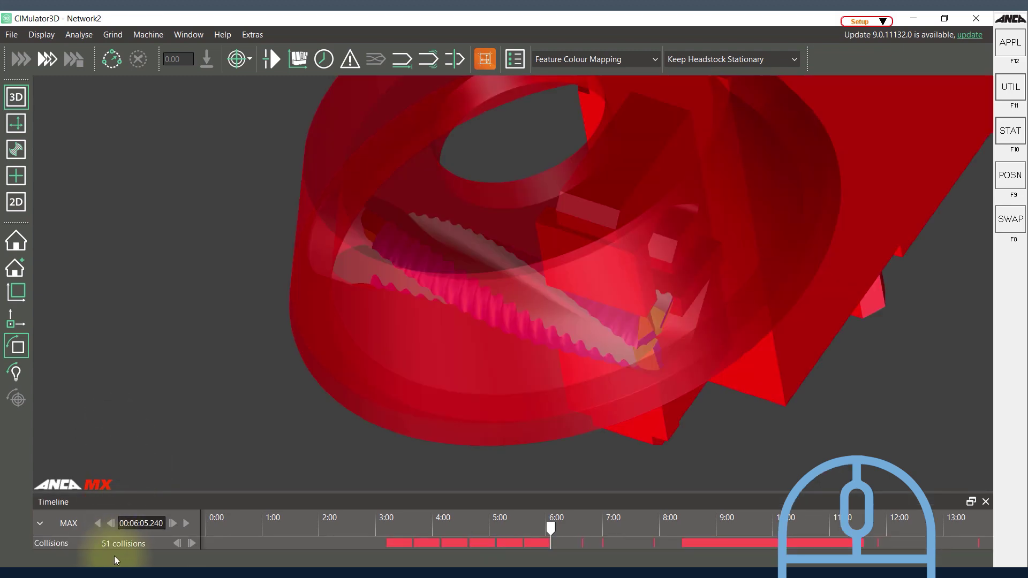
{"action": "right_click", "coordinate": [120, 544]}
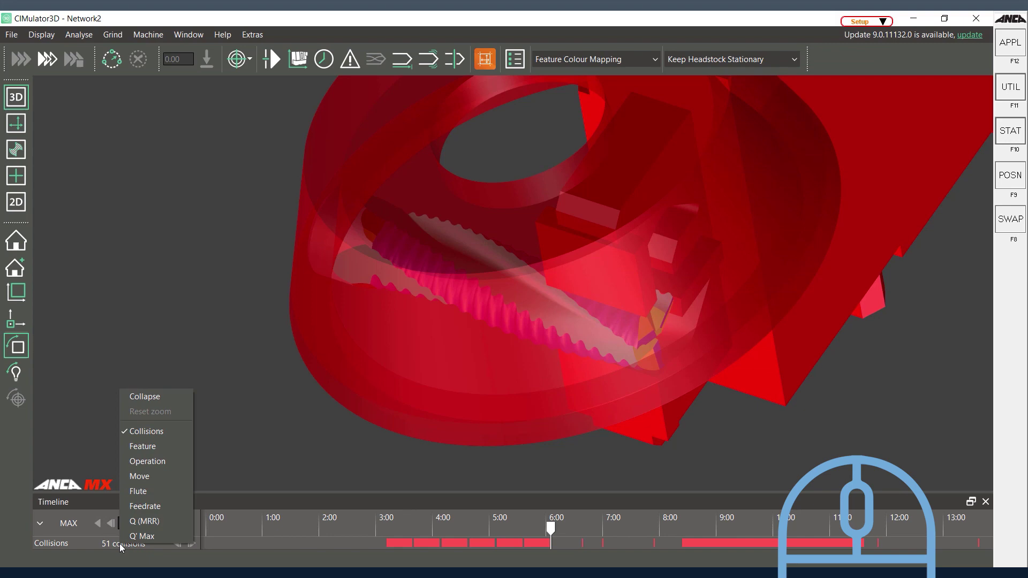
{"action": "left_click", "coordinate": [133, 448]}
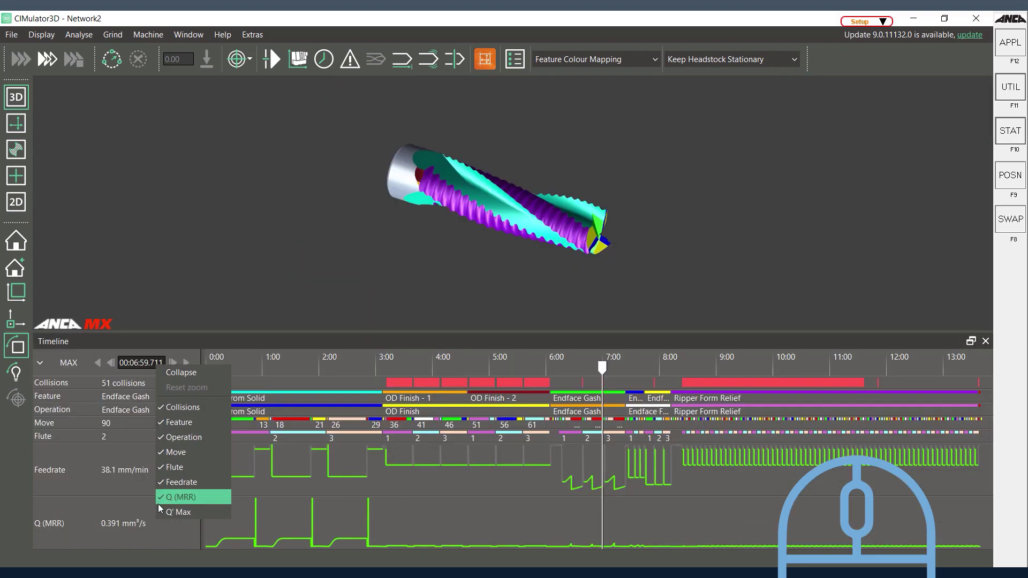
{"action": "left_click", "coordinate": [157, 507]}
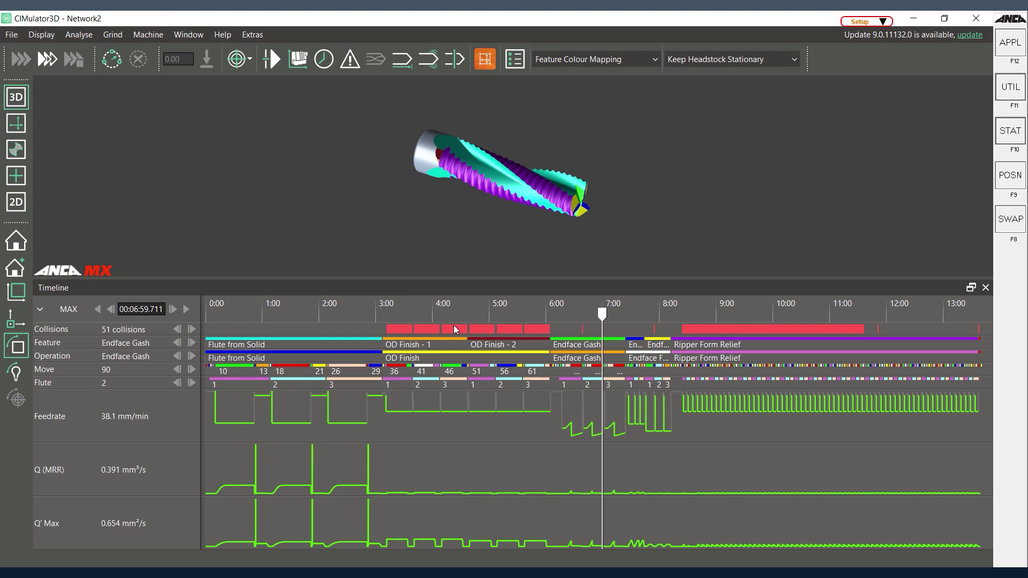
Scrub back to about 5:12, orbit around the grinding wheel, then settle at 6:19 in Endface Gash.
{"action": "left_click_drag", "start_coordinate": [606, 315], "coordinate": [502, 316]}
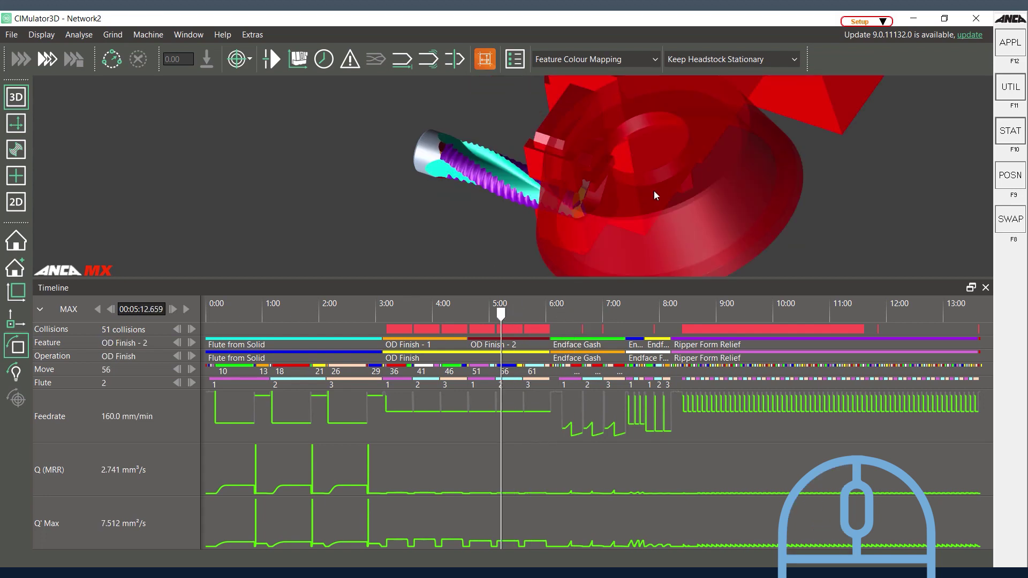
{"action": "mouse_move", "coordinate": [654, 191]}
{"action": "left_mouse_down"}
{"action": "mouse_move", "coordinate": [641, 201]}
{"action": "mouse_move", "coordinate": [610, 163]}
{"action": "mouse_move", "coordinate": [684, 208]}
{"action": "mouse_move", "coordinate": [669, 166]}
{"action": "mouse_move", "coordinate": [660, 185]}
{"action": "left_mouse_up"}
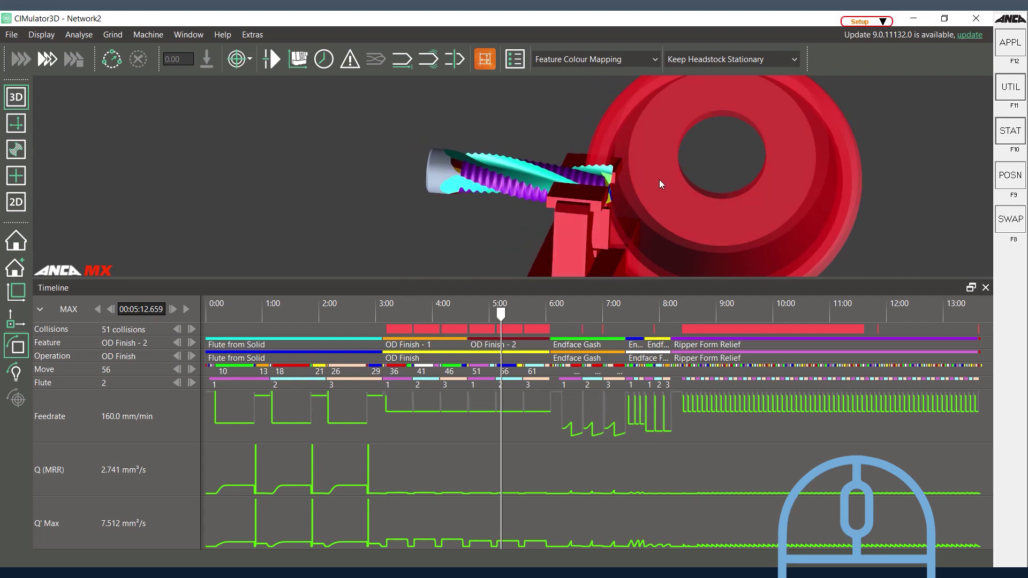
{"action": "left_click_drag", "start_coordinate": [500, 314], "coordinate": [565, 314]}
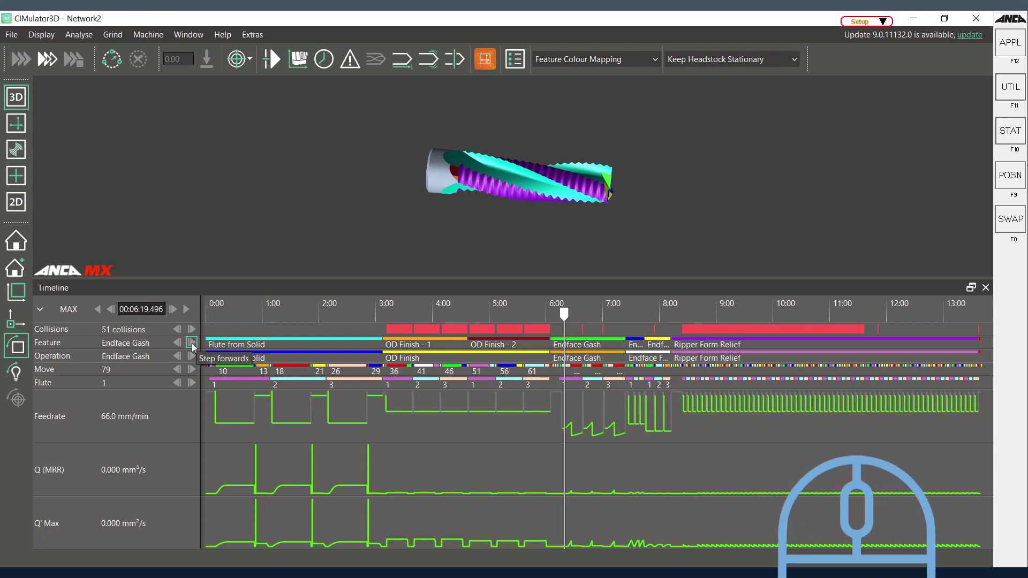
Jump through features to the Endface Finish operation, then step ahead to flute 3, move 118.
{"action": "left_click", "coordinate": [192, 343]}
{"action": "left_click", "coordinate": [192, 343]}
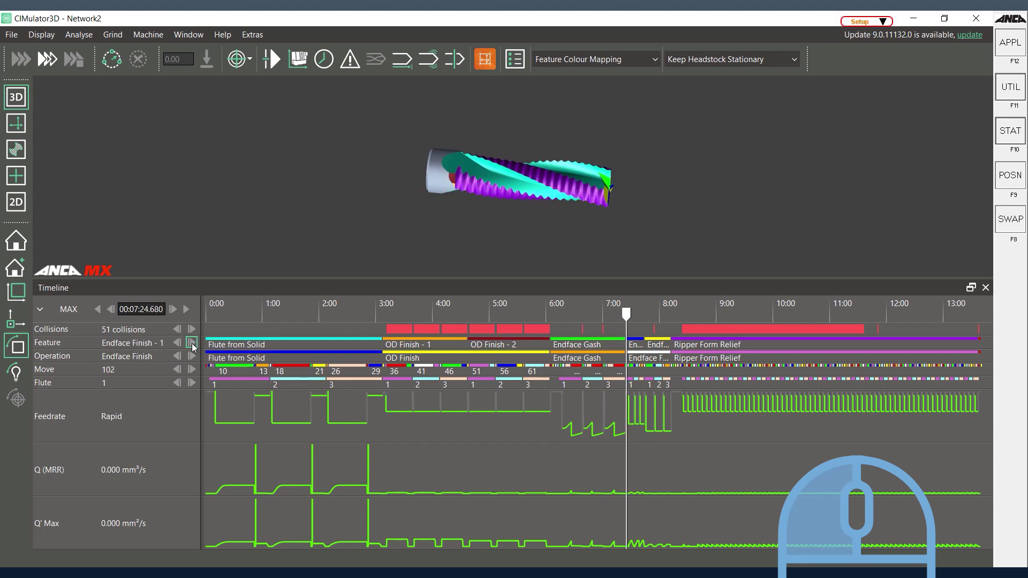
{"action": "left_click", "coordinate": [192, 346]}
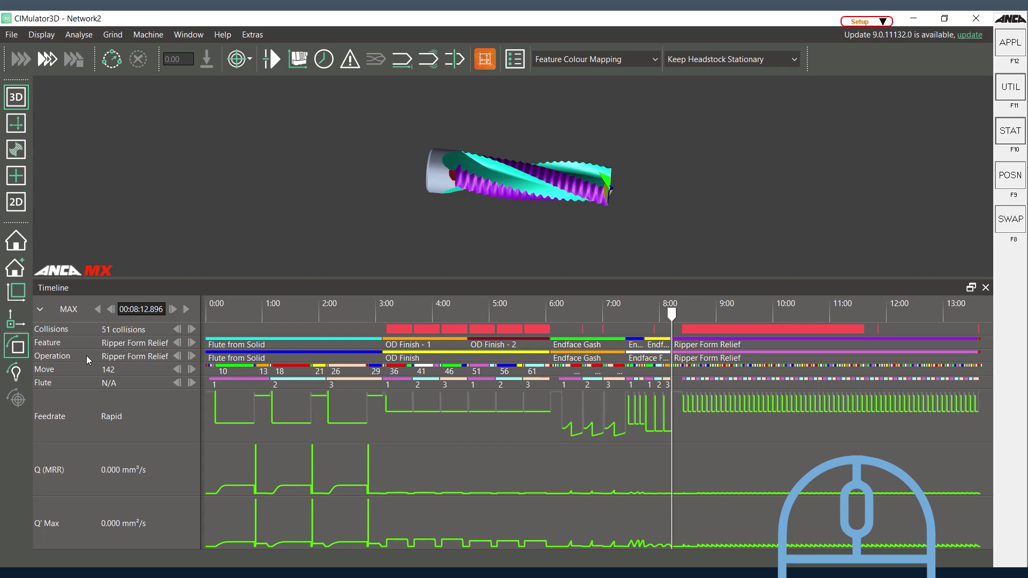
{"action": "left_click", "coordinate": [191, 359]}
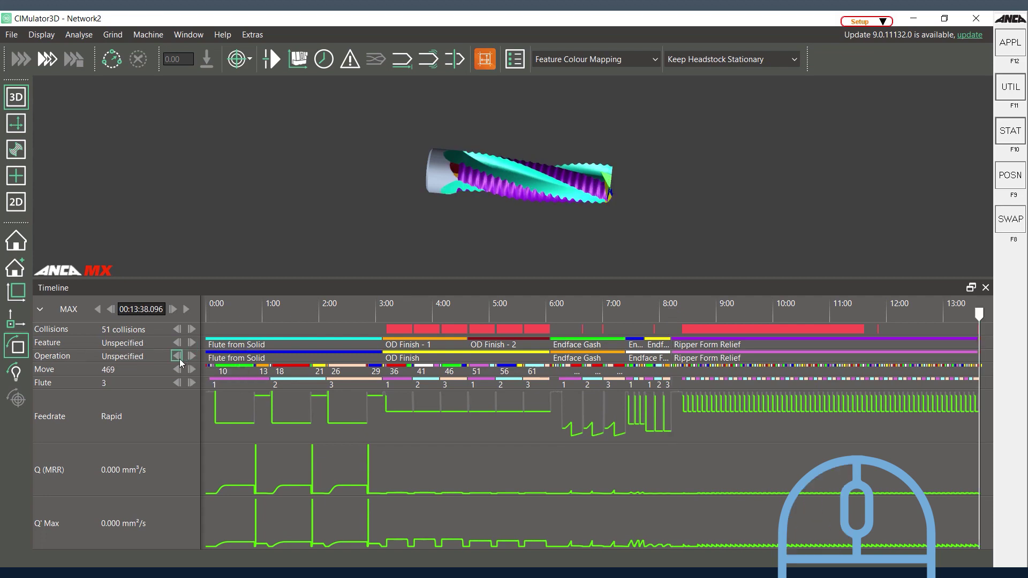
{"action": "left_click", "coordinate": [179, 359]}
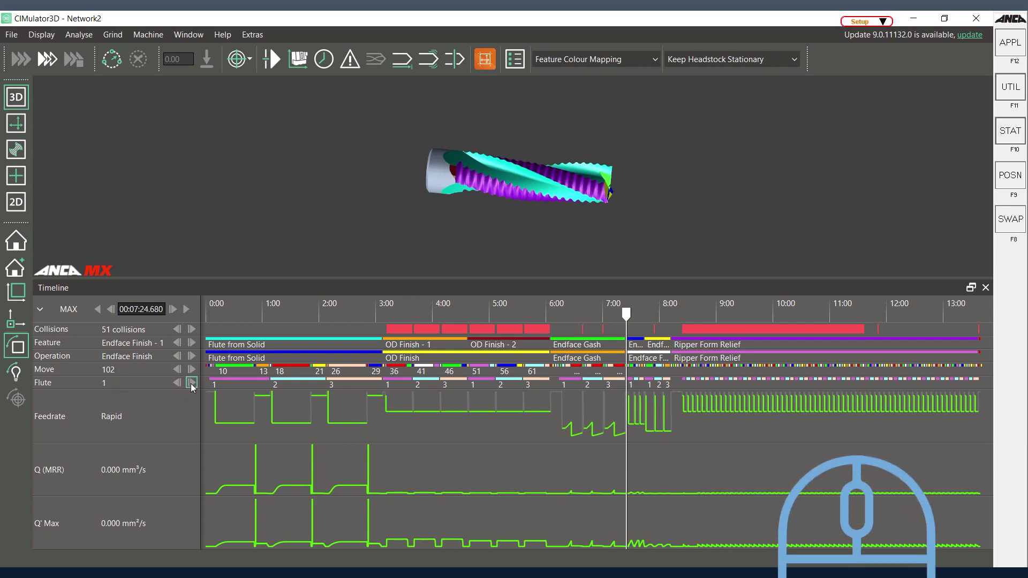
{"action": "left_click", "coordinate": [191, 383]}
{"action": "left_click", "coordinate": [193, 384]}
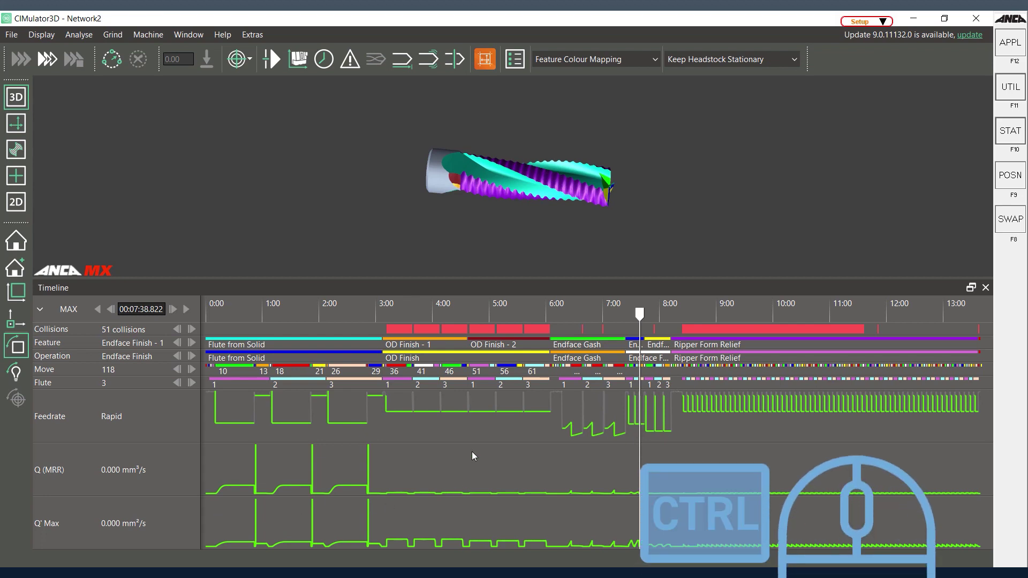
{"action": "scroll", "coordinate": [471, 456], "scroll_direction": "up", "scroll_amount": 1, "text": "ctrl"}
{"action": "scroll", "coordinate": [472, 456], "scroll_direction": "up", "scroll_amount": 1, "text": "ctrl"}
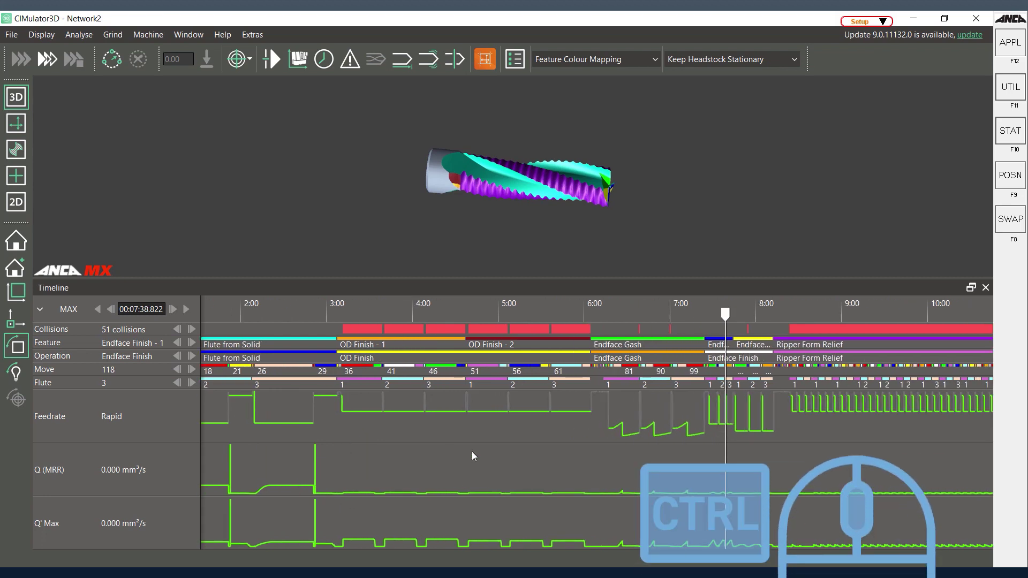
{"action": "scroll", "coordinate": [473, 455], "scroll_direction": "up", "scroll_amount": 1, "text": "ctrl"}
{"action": "scroll", "coordinate": [472, 455], "scroll_direction": "up", "scroll_amount": 1, "text": "ctrl"}
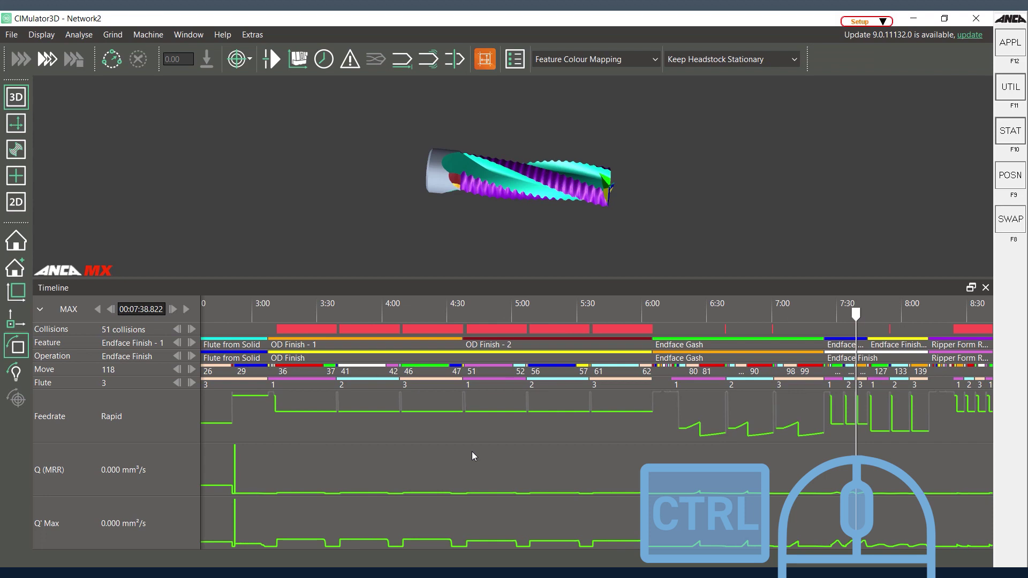
{"action": "scroll", "coordinate": [473, 456], "scroll_direction": "up", "scroll_amount": 1, "text": "ctrl"}
{"action": "scroll", "coordinate": [473, 456], "scroll_direction": "up", "scroll_amount": 1, "text": "ctrl"}
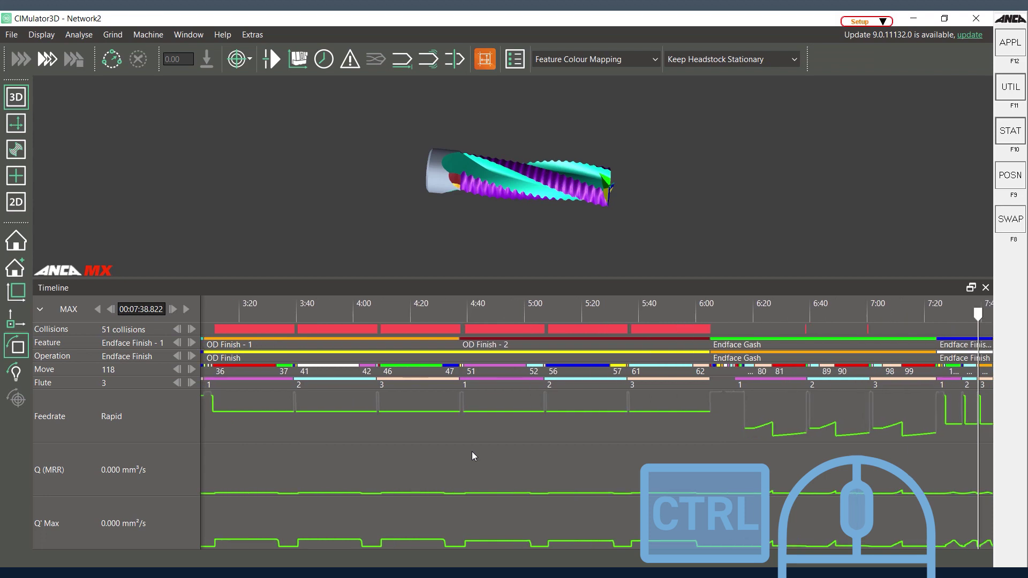
{"action": "scroll", "coordinate": [471, 451], "scroll_direction": "down", "scroll_amount": 1, "text": "ctrl"}
{"action": "scroll", "coordinate": [471, 451], "scroll_direction": "down", "scroll_amount": 1, "text": "ctrl"}
{"action": "scroll", "coordinate": [472, 451], "scroll_direction": "down", "scroll_amount": 1, "text": "ctrl"}
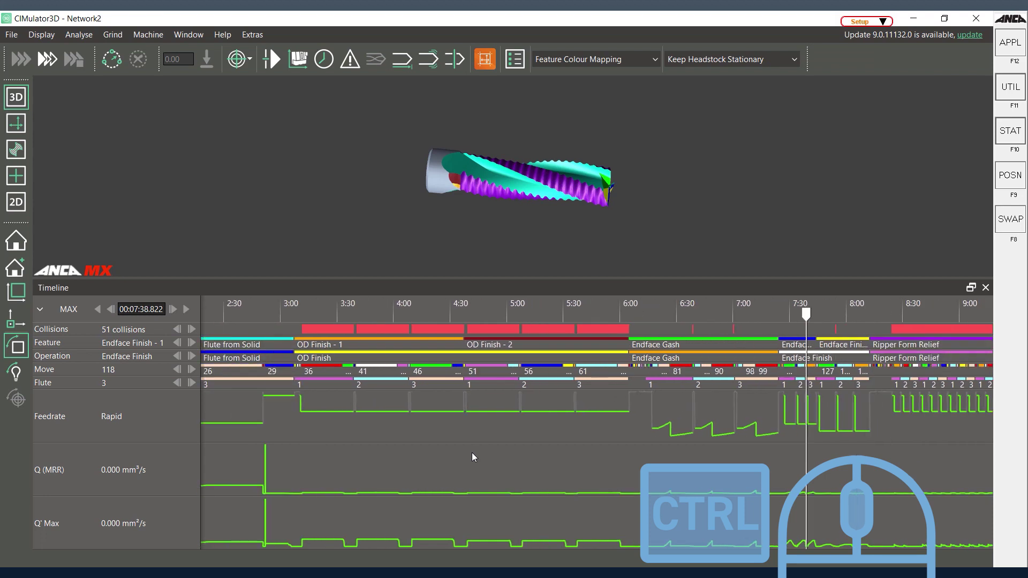
{"action": "scroll", "coordinate": [472, 456], "scroll_direction": "up", "scroll_amount": 1, "text": "ctrl"}
{"action": "scroll", "coordinate": [472, 457], "scroll_direction": "up", "scroll_amount": 1, "text": "ctrl"}
{"action": "scroll", "coordinate": [471, 457], "scroll_direction": "up", "scroll_amount": 1, "text": "ctrl"}
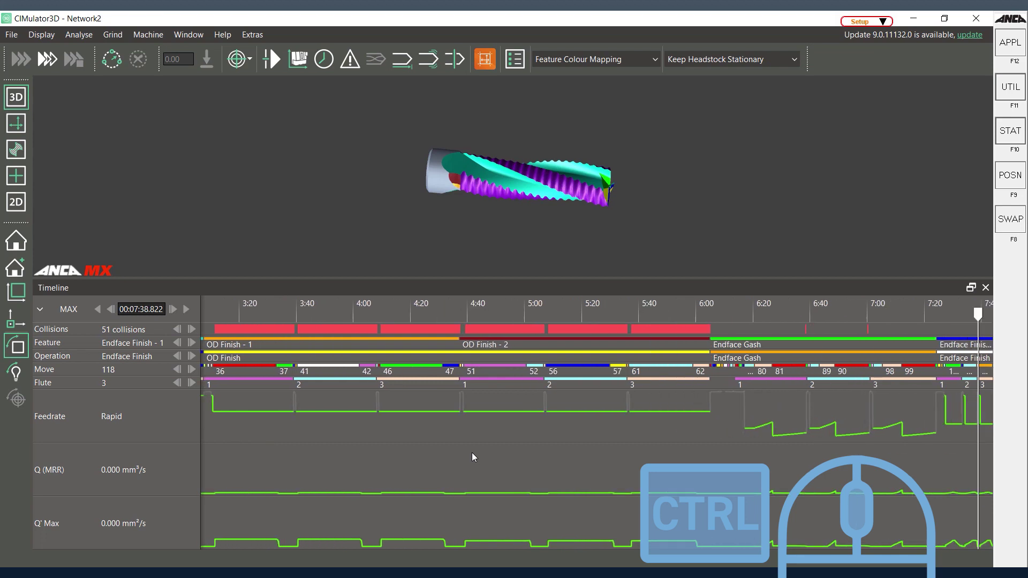
{"action": "scroll", "coordinate": [471, 457], "scroll_direction": "up", "scroll_amount": 1, "text": "ctrl"}
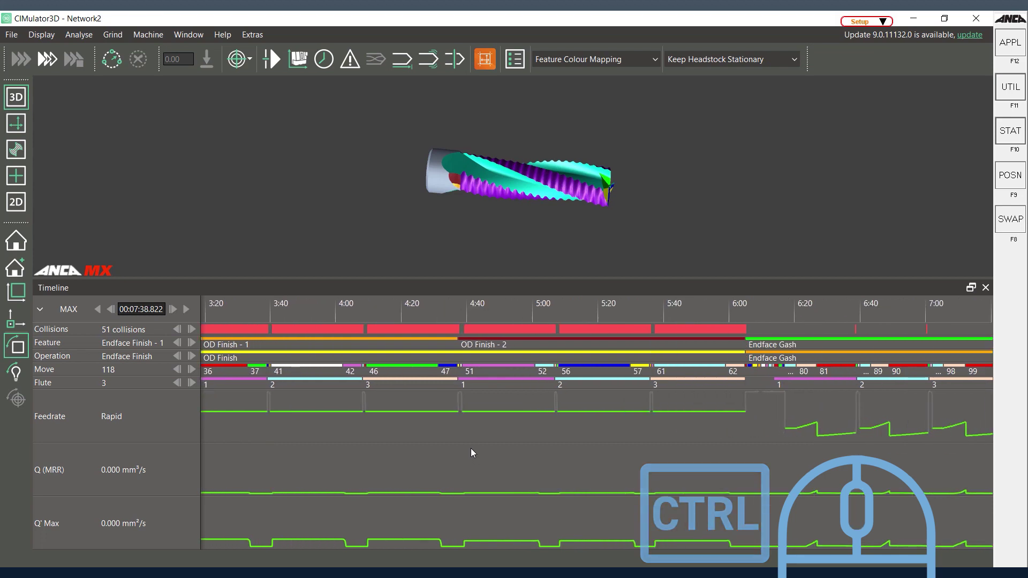
{"action": "right_click", "coordinate": [163, 401]}
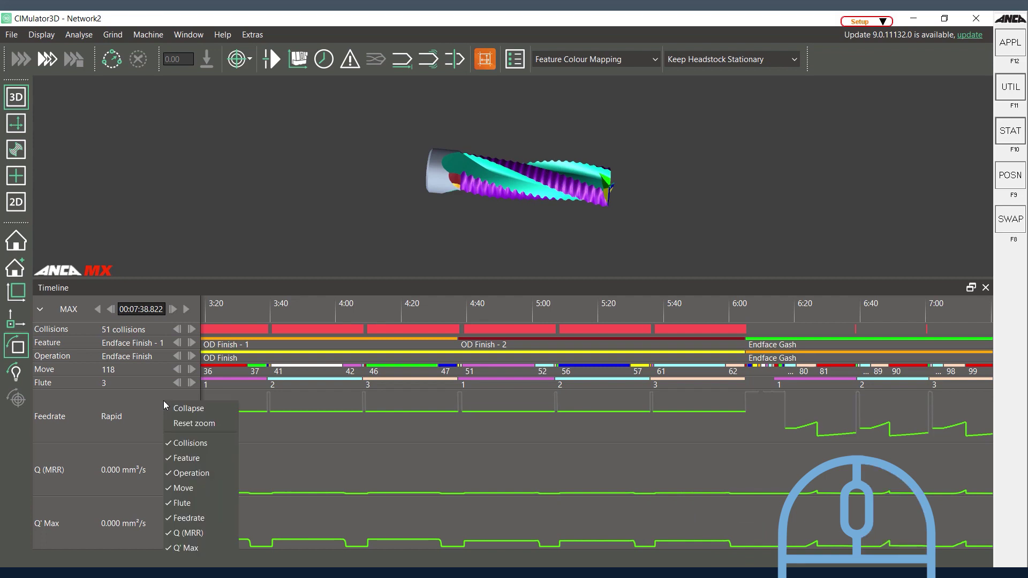
{"action": "left_click", "coordinate": [199, 424]}
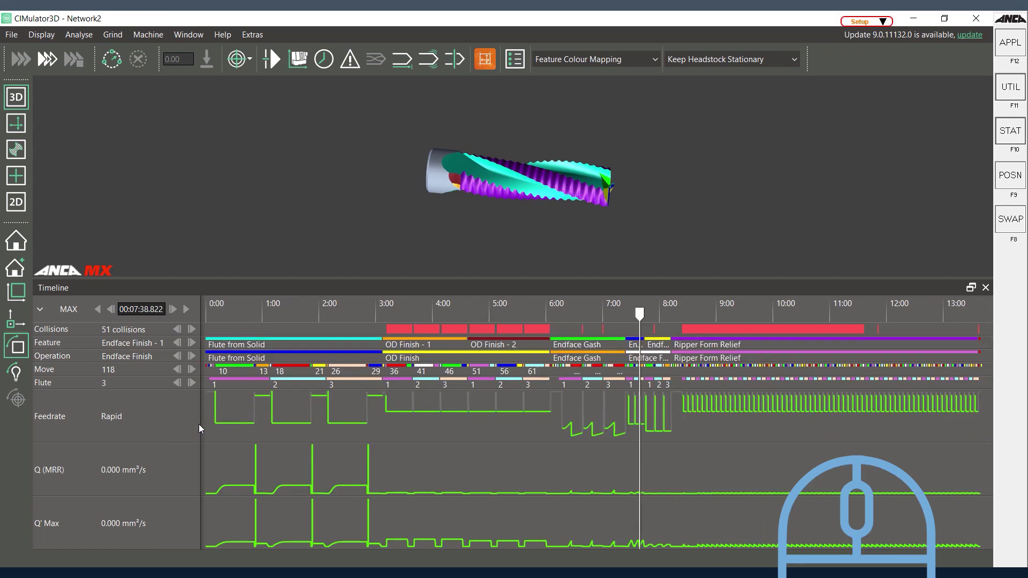